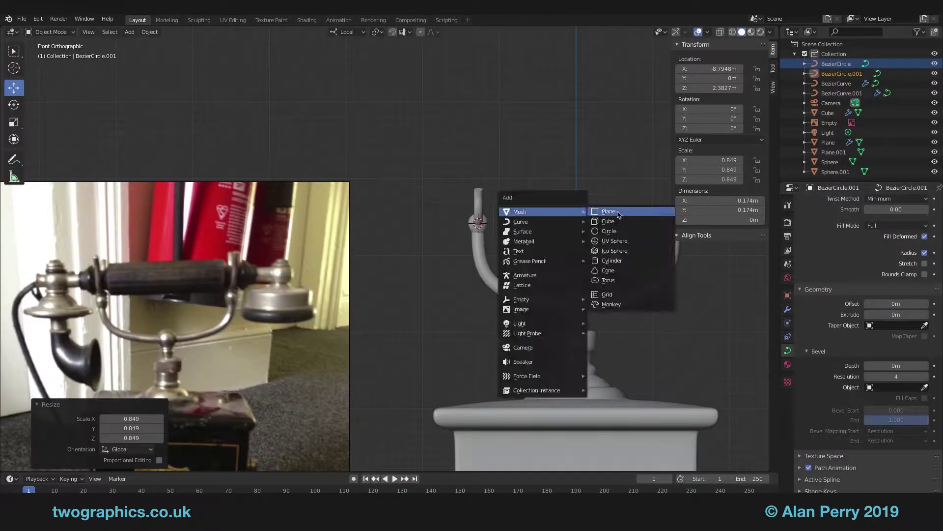
Add a new plane mesh as the starting piece for the handset.
left_click(618, 215)
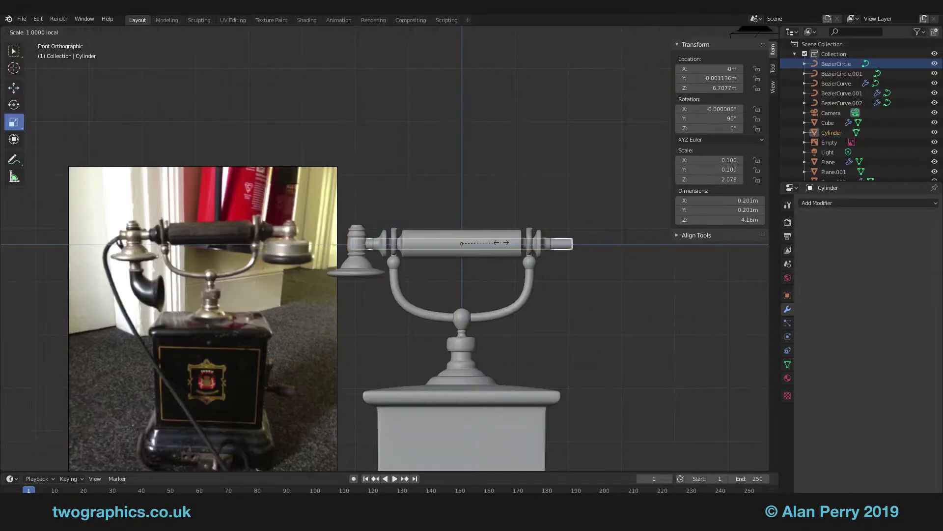
Move the selected part of the base mesh down slightly.
left_click(604, 278)
scroll(604, 278, "up", 3)
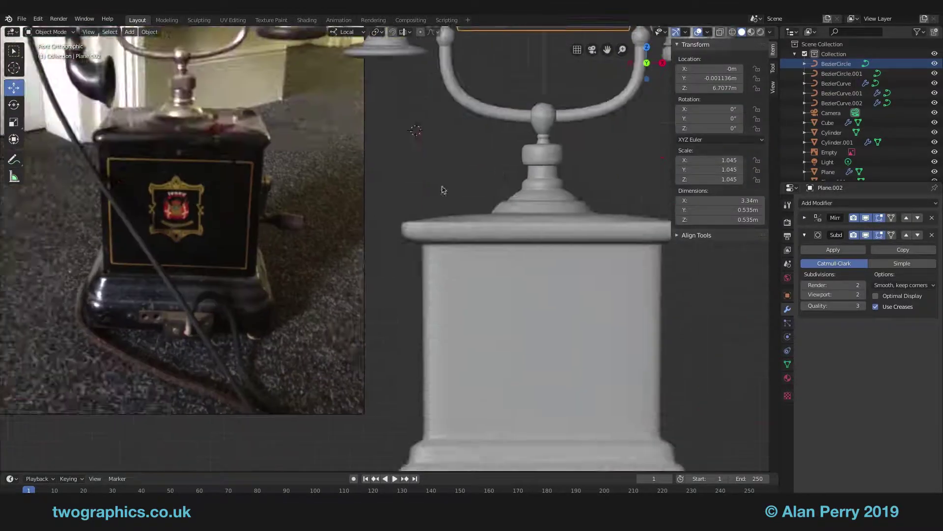
Browse the reference photos to study the crank knob.
key("Right")
key("Right")
key("Right")
key("Right")
key("Right")
key("Right")
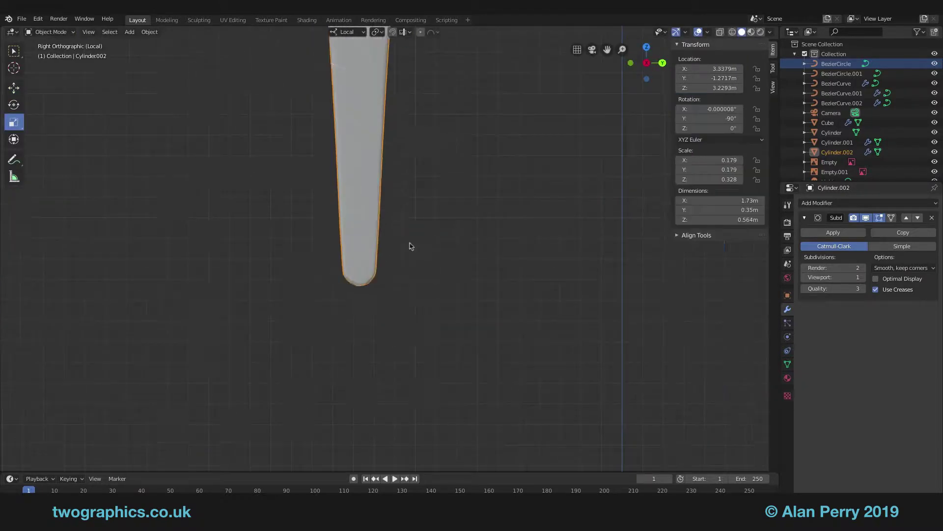
Add a new cylinder mesh for the crank knob.
key("shift+a")
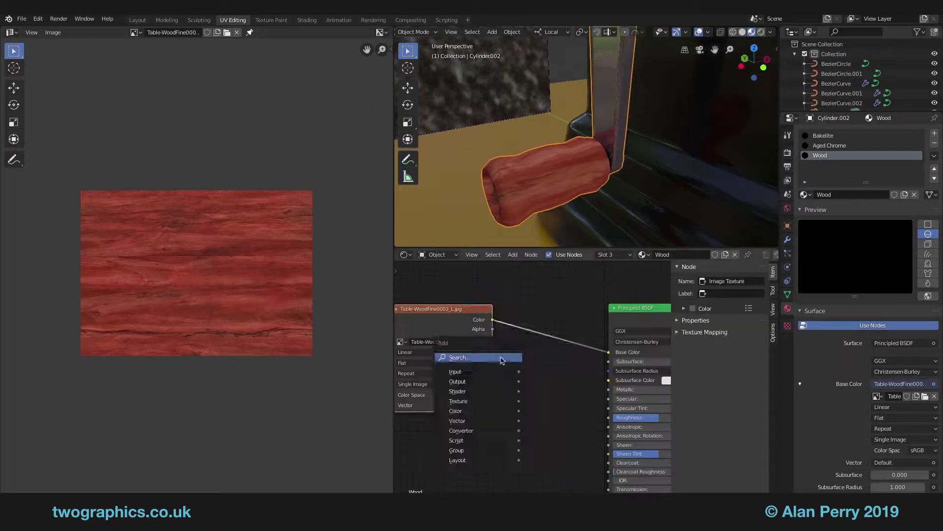
Insert an RGB Curves node after the wood texture and inset the selected faces.
left_click(583, 395)
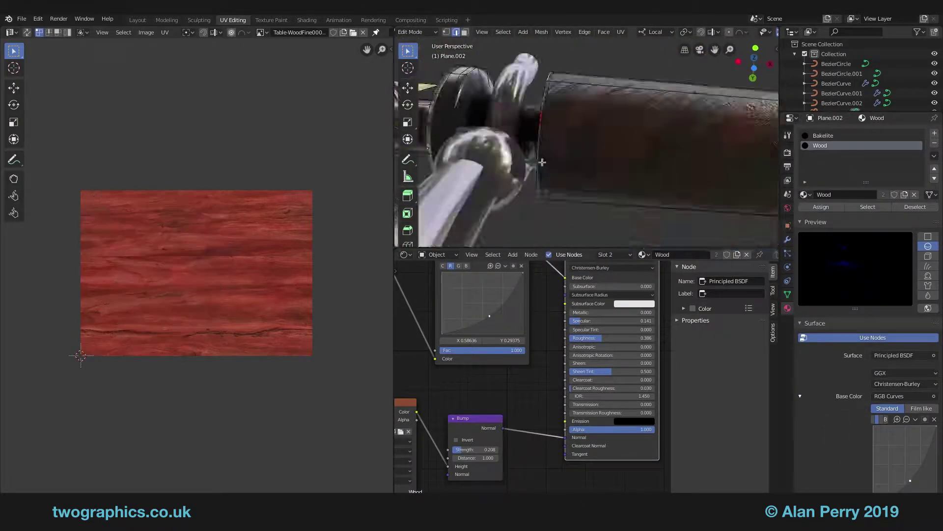
key("i")
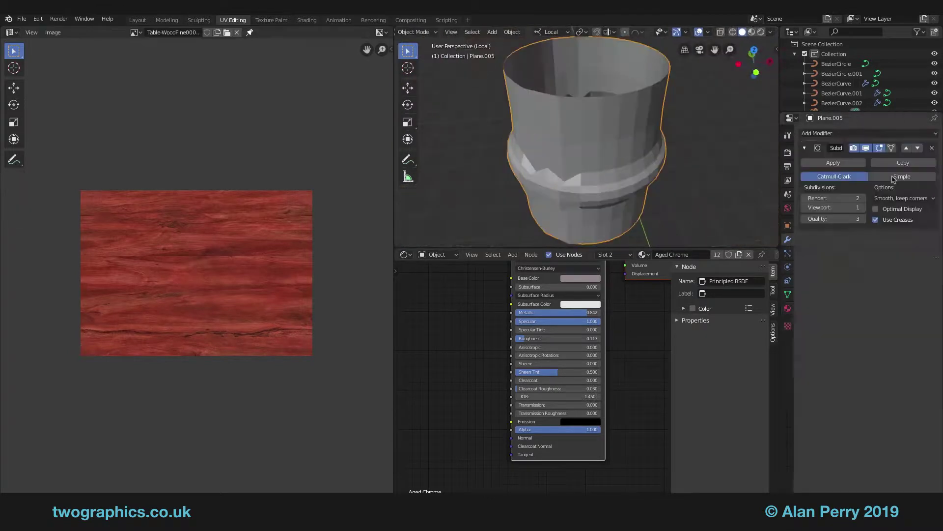
Delete the unwanted vertices from the cup mesh.
key("x")
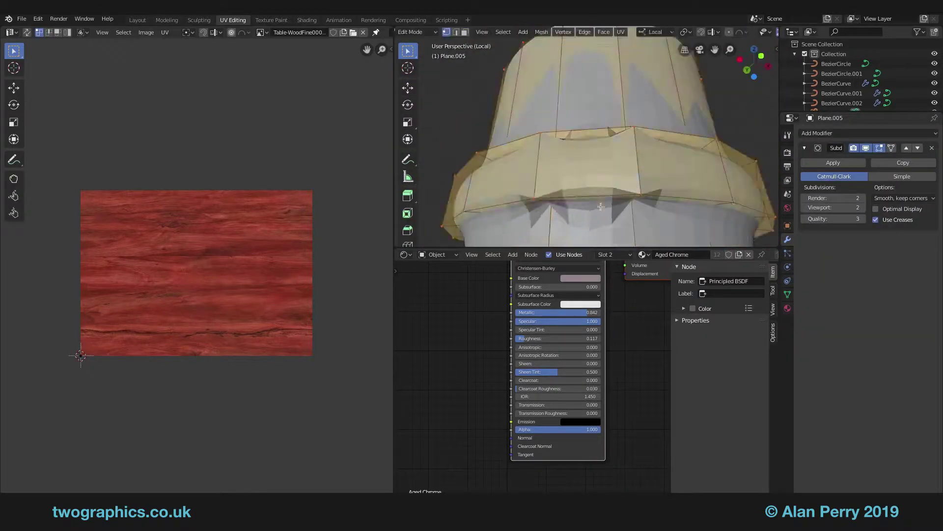